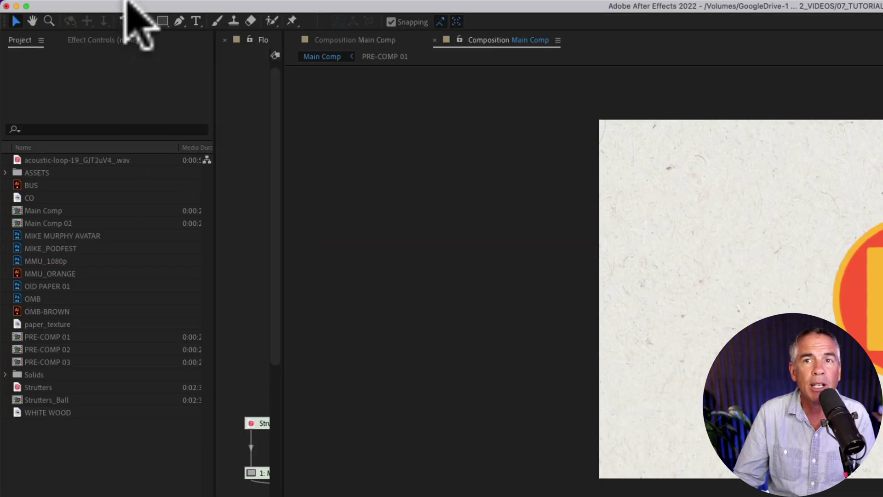
- Open the Composition menu to reach the Composition Flowchart command for Main Comp
{"action": "left_click", "coordinate": [184, 7]}
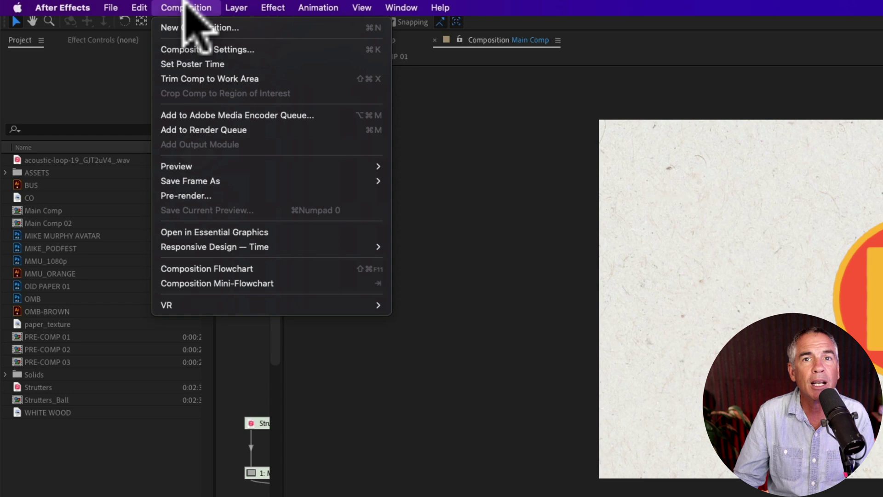
- Open the Main Comp flowchart and widen its panel across the screen
{"action": "left_click", "coordinate": [279, 268]}
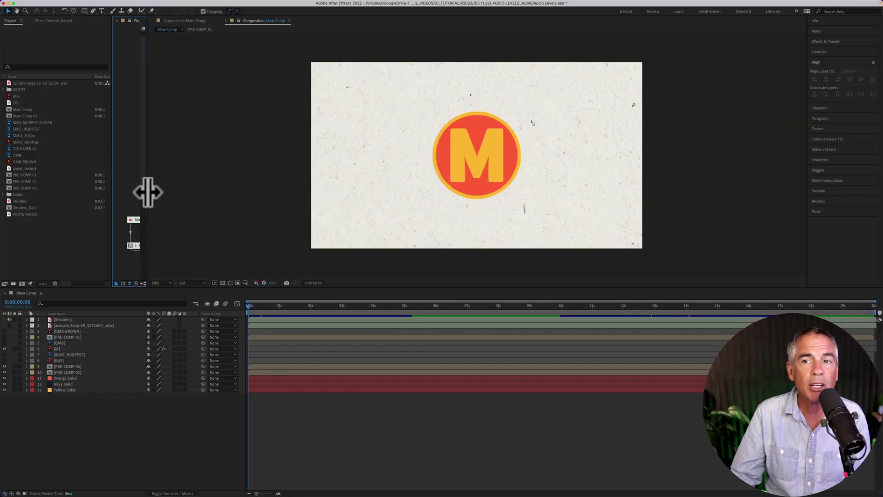
{"action": "left_click_drag", "start_coordinate": [147, 193], "coordinate": [649, 114]}
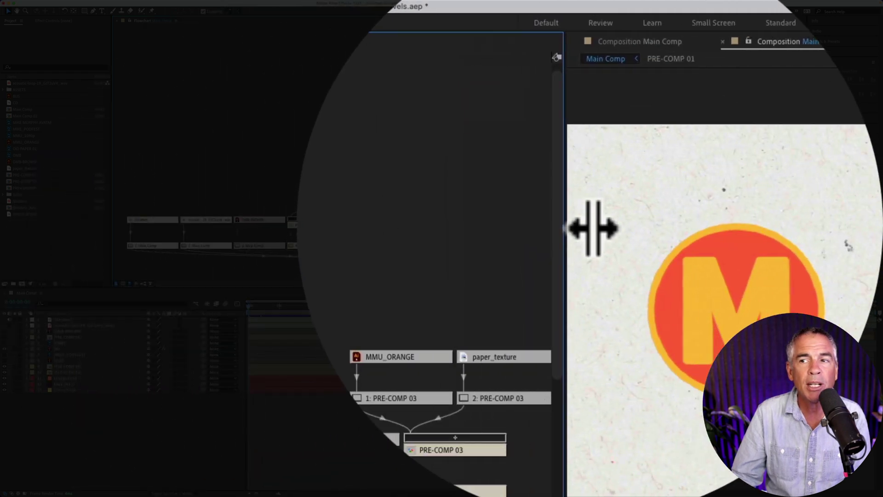
{"action": "left_click_drag", "start_coordinate": [593, 227], "coordinate": [648, 175]}
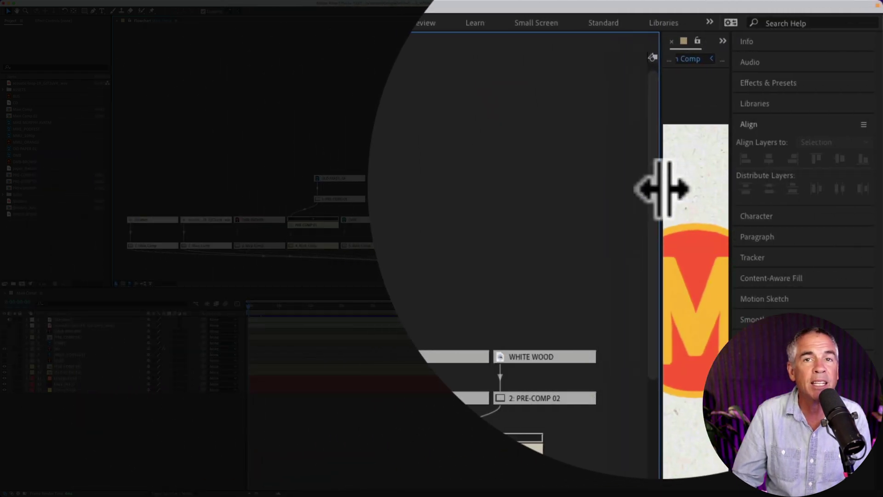
{"action": "key", "text": "ctrl+2"}
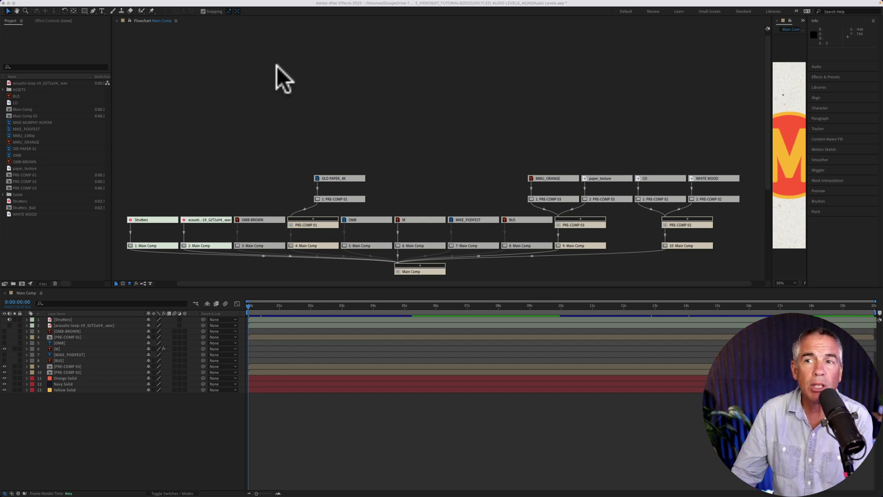
- Check the flowchart layout and panel options, then set the flow direction to Right to Left
{"action": "right_click", "coordinate": [277, 65]}
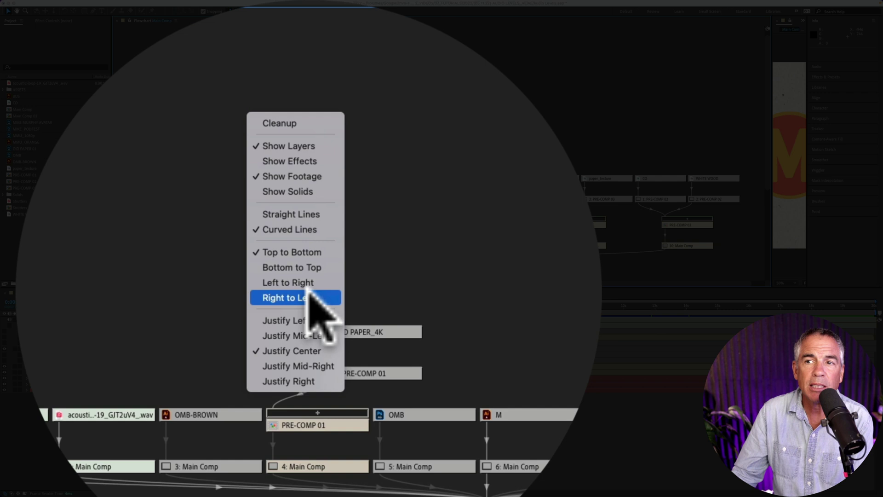
{"action": "left_click", "coordinate": [290, 288]}
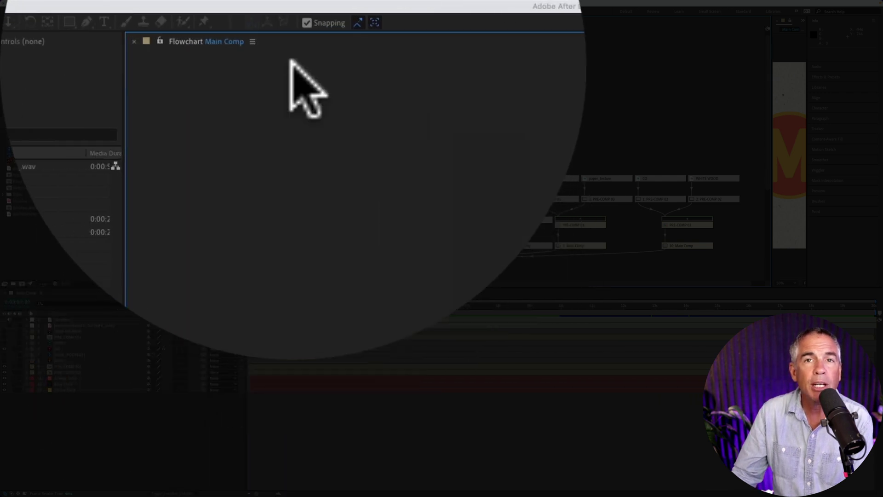
{"action": "left_click", "coordinate": [291, 40]}
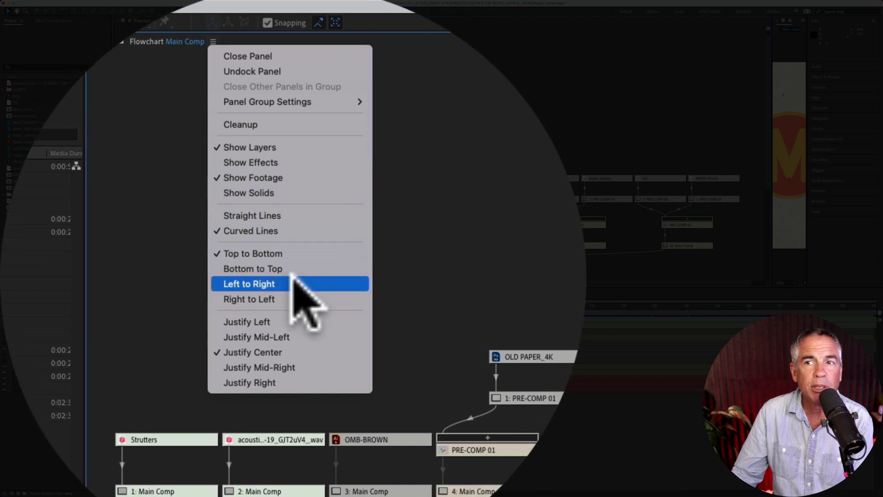
{"action": "left_click", "coordinate": [292, 246]}
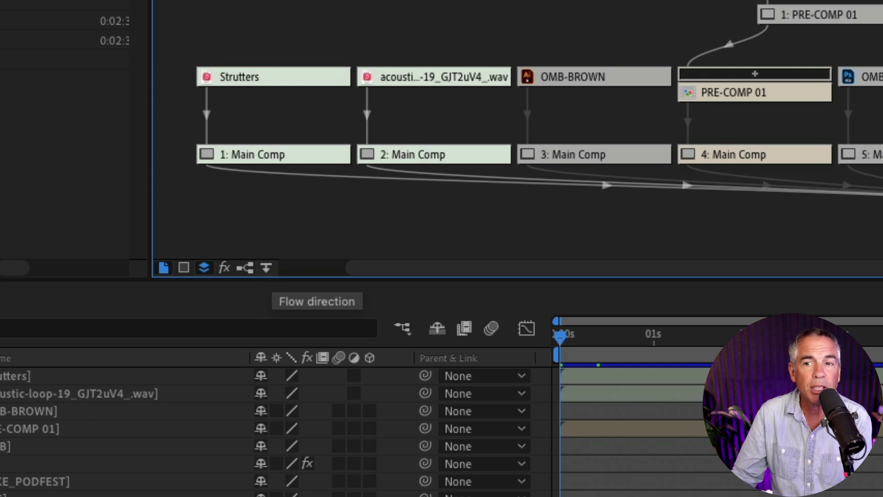
{"action": "left_click", "coordinate": [266, 268]}
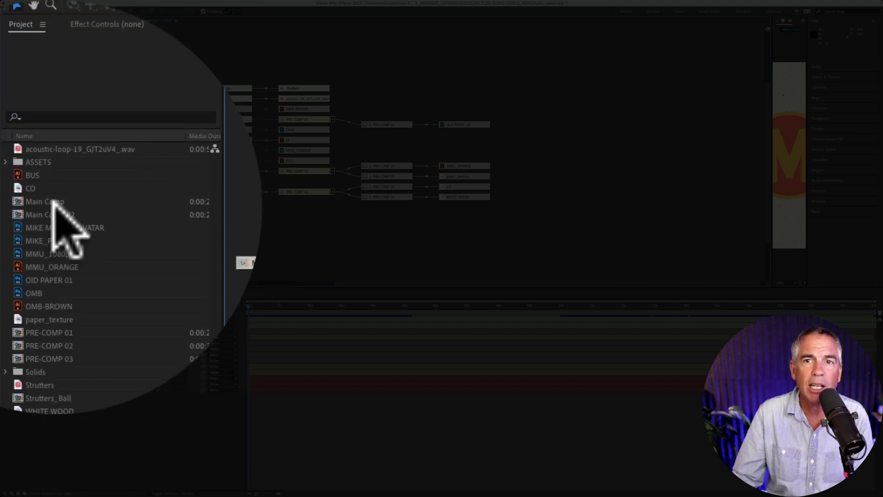
- Rename the Main Comp composition to "Mike's Comp" in the Project panel
{"action": "left_click", "coordinate": [54, 202]}
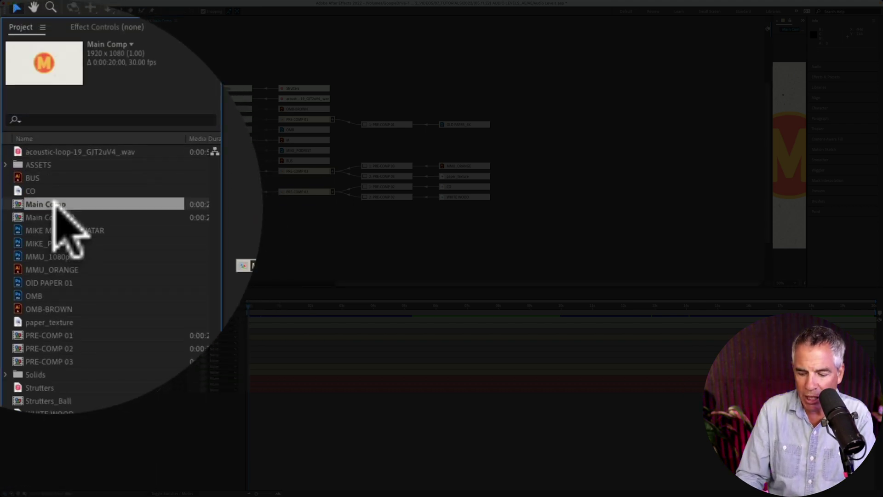
{"action": "key", "text": "Return"}
{"action": "type", "text": "Mike's Comp"}
{"action": "key", "text": "Return"}
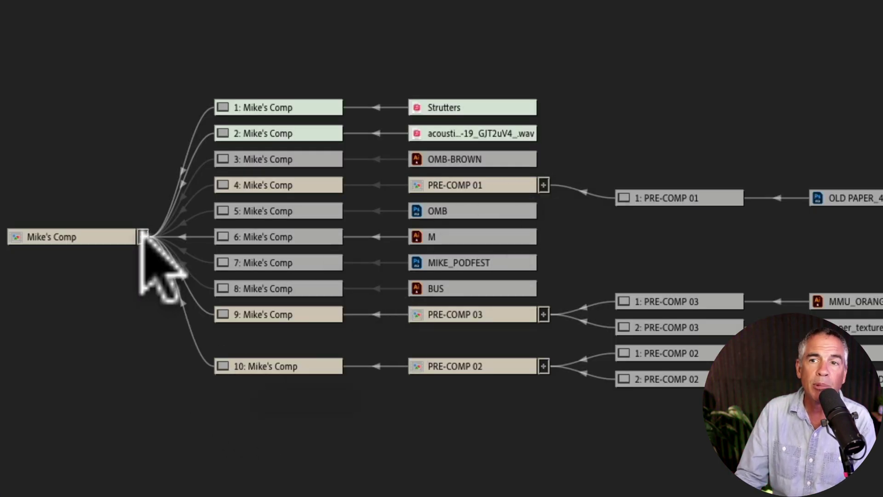
- Collapse and re-expand the Mike's Comp, PRE-COMP 01, 02 and 03 flowchart branches
{"action": "left_click", "coordinate": [142, 237]}
{"action": "left_click", "coordinate": [142, 236]}
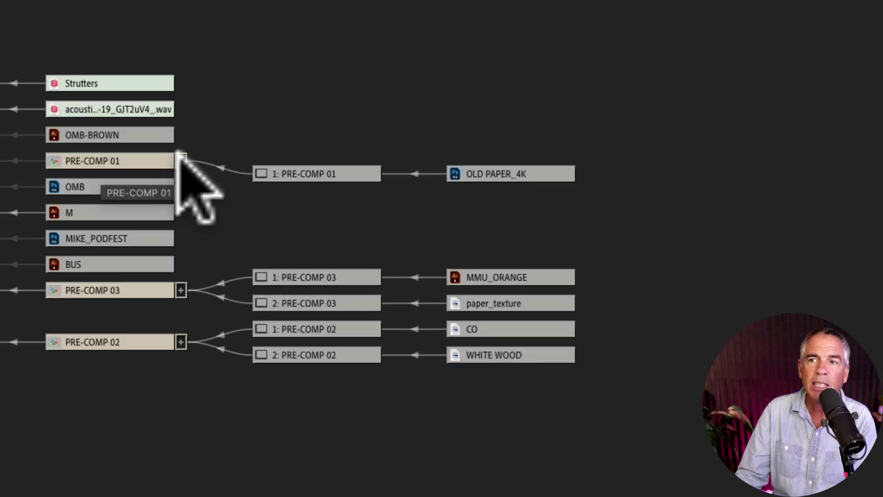
{"action": "left_click", "coordinate": [181, 160]}
{"action": "left_click", "coordinate": [181, 290]}
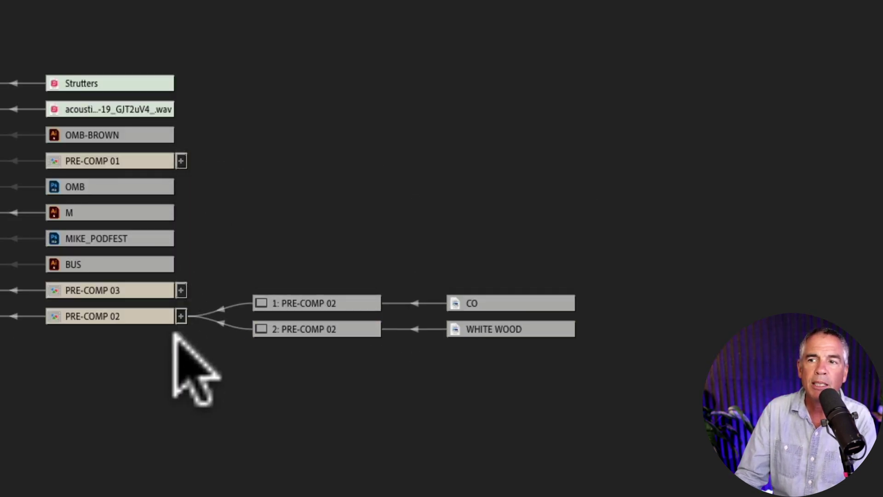
{"action": "left_click", "coordinate": [181, 316]}
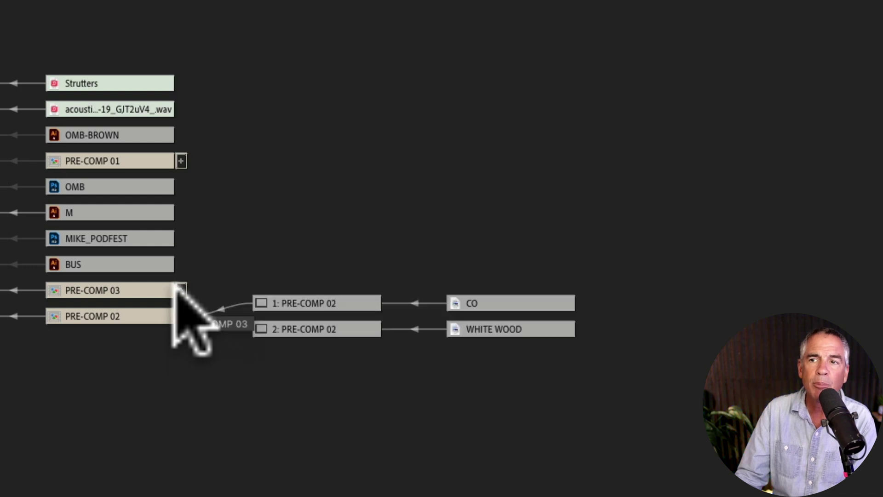
{"action": "left_click", "coordinate": [179, 291]}
{"action": "left_click", "coordinate": [180, 160]}
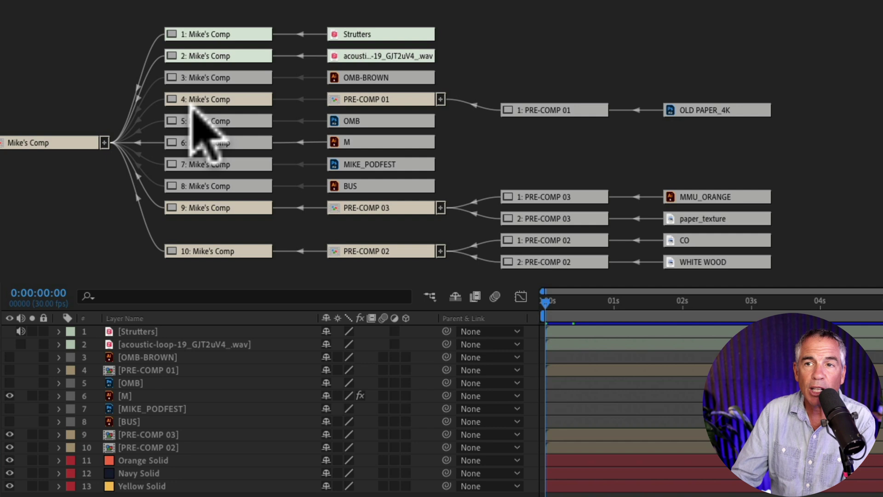
- Select the Strutters and M layer nodes, then the first eight layer nodes together
{"action": "left_click", "coordinate": [214, 34]}
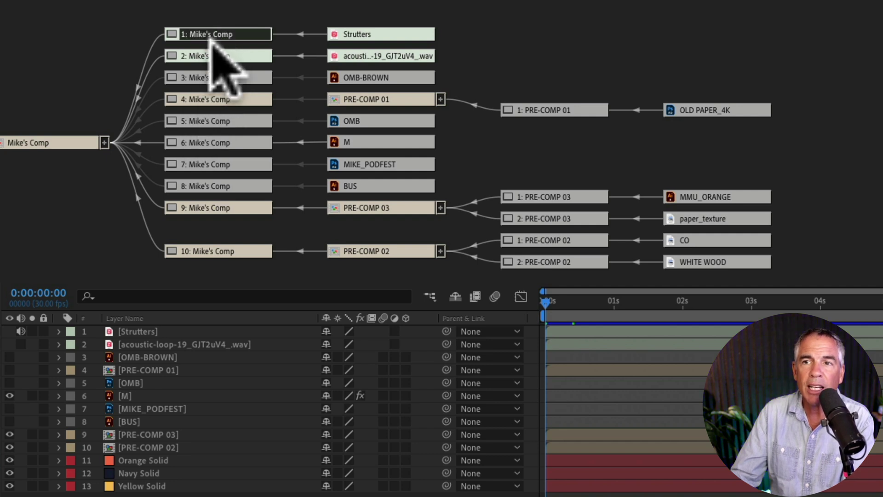
{"action": "left_click", "coordinate": [214, 142]}
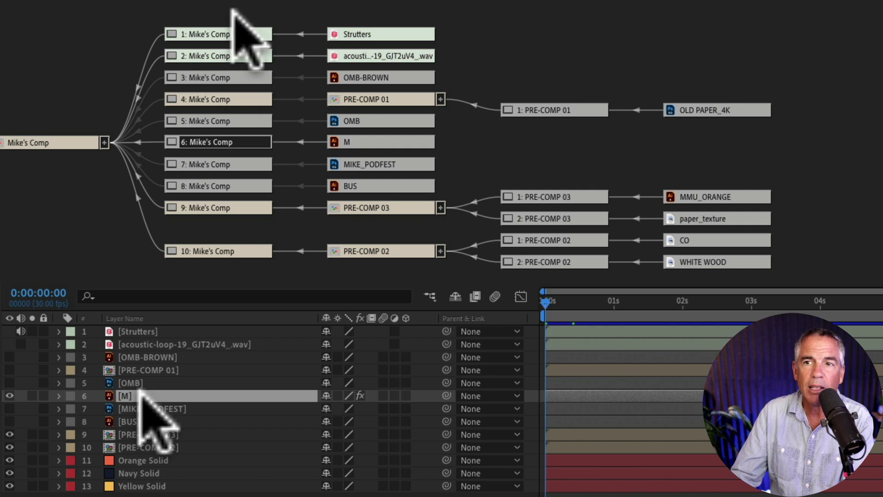
{"action": "left_click_drag", "start_coordinate": [230, 1], "coordinate": [212, 265]}
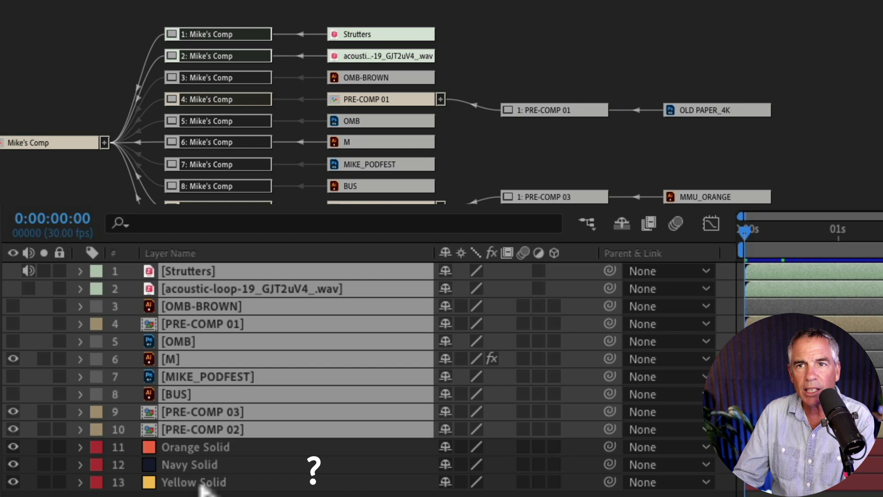
- Maximize the flowchart panel and turn on solids in its display options
{"action": "key", "text": "grave"}
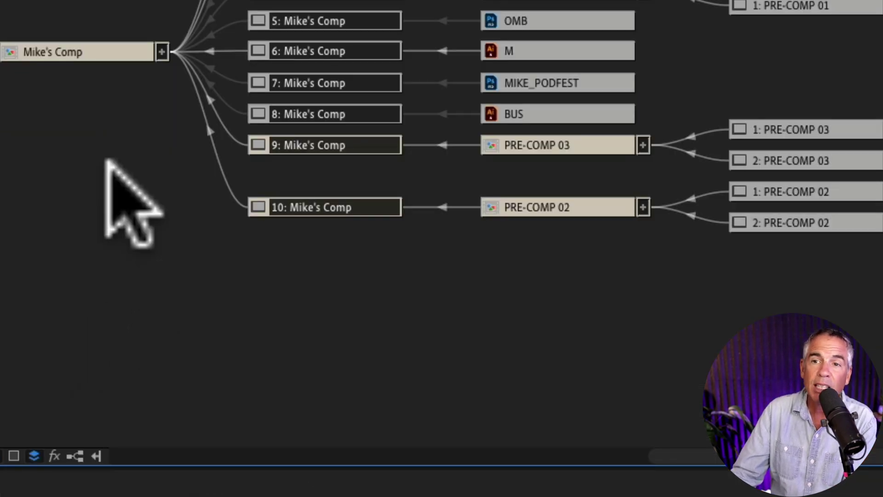
{"action": "right_click", "coordinate": [109, 168]}
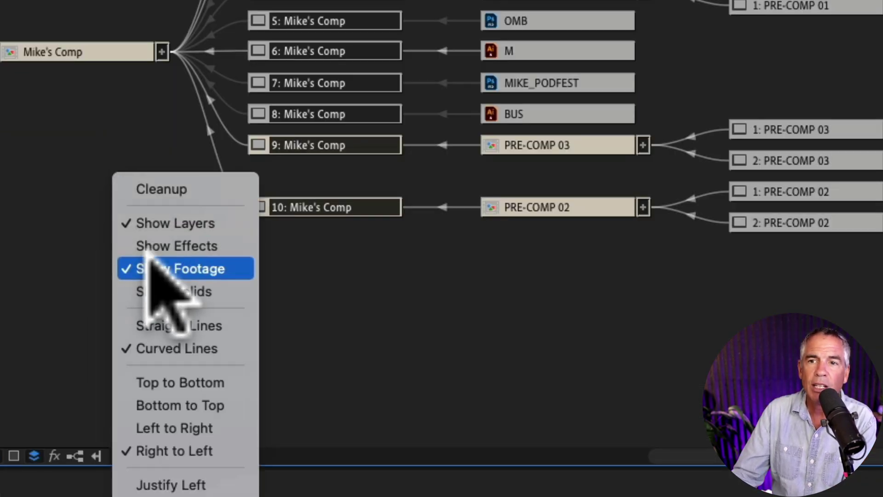
{"action": "left_click", "coordinate": [154, 291]}
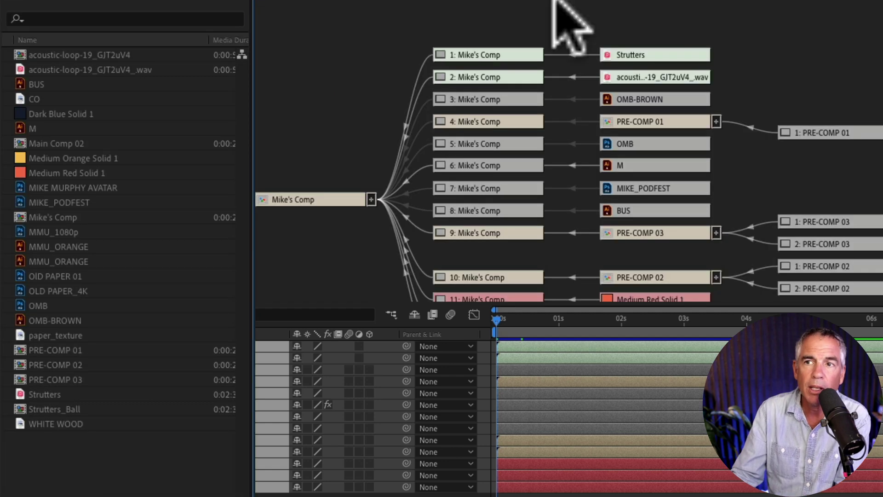
- Select the OMB source node, then marquee the source, nested pre-comp layer and nested source columns
{"action": "left_click", "coordinate": [305, 125]}
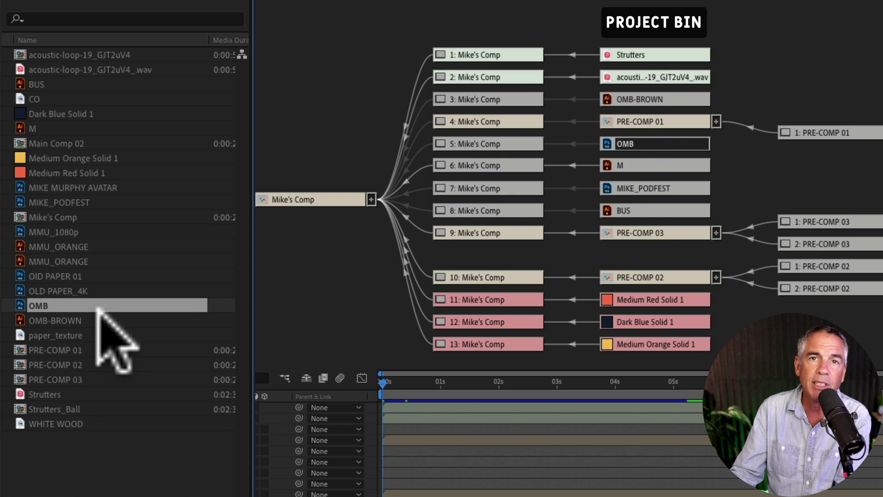
{"action": "left_click_drag", "start_coordinate": [636, 2], "coordinate": [703, 357]}
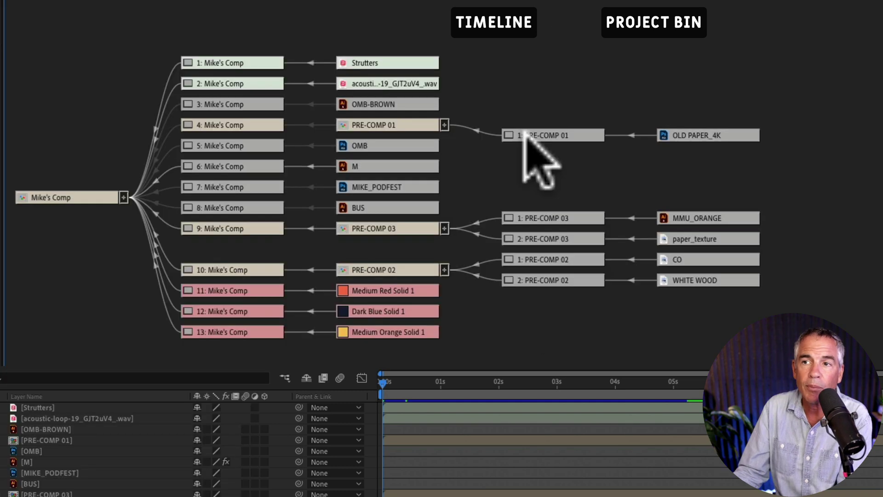
{"action": "mouse_move", "coordinate": [535, 81]}
{"action": "left_mouse_down"}
{"action": "mouse_move", "coordinate": [577, 240]}
{"action": "mouse_move", "coordinate": [575, 315]}
{"action": "left_mouse_up"}
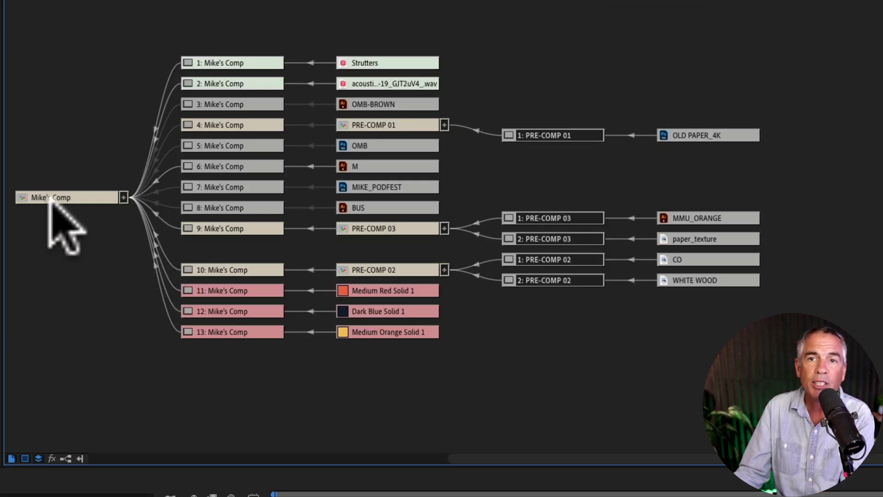
{"action": "left_click_drag", "start_coordinate": [699, 69], "coordinate": [729, 317]}
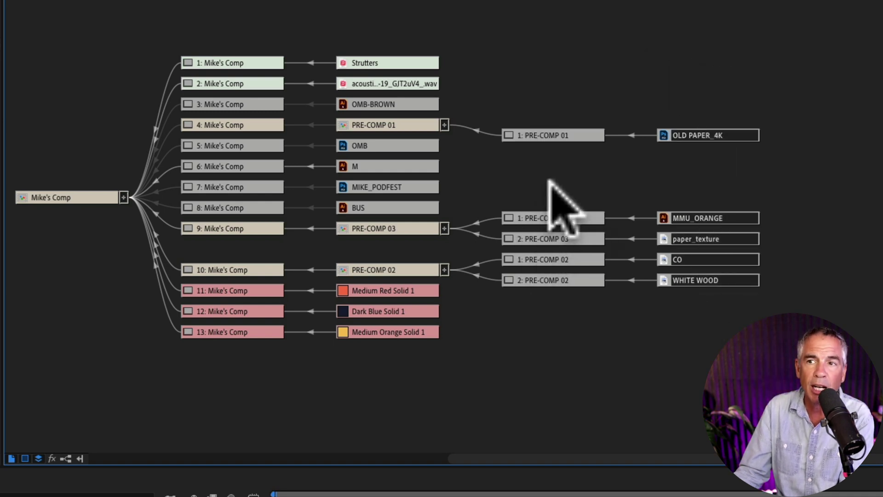
- Clear the selection and select the 1: PRE-COMP 03 node and its paper_texture layer
{"action": "left_click", "coordinate": [558, 196]}
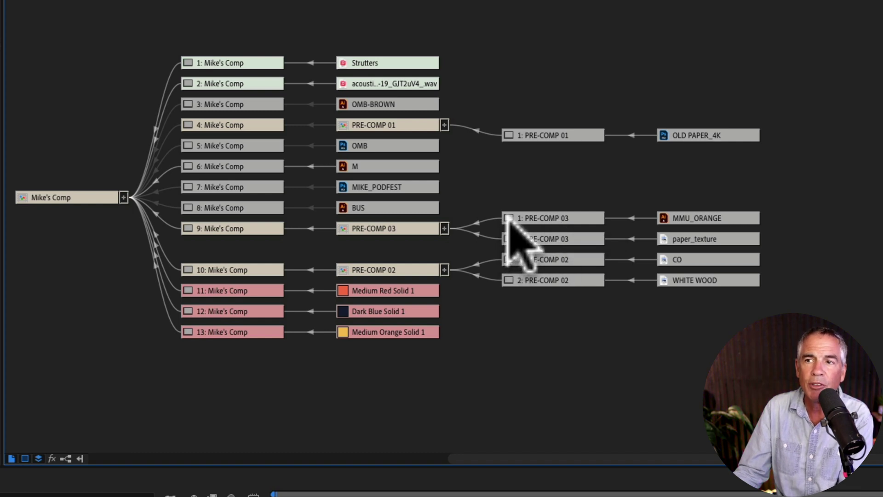
{"action": "left_click", "coordinate": [509, 219]}
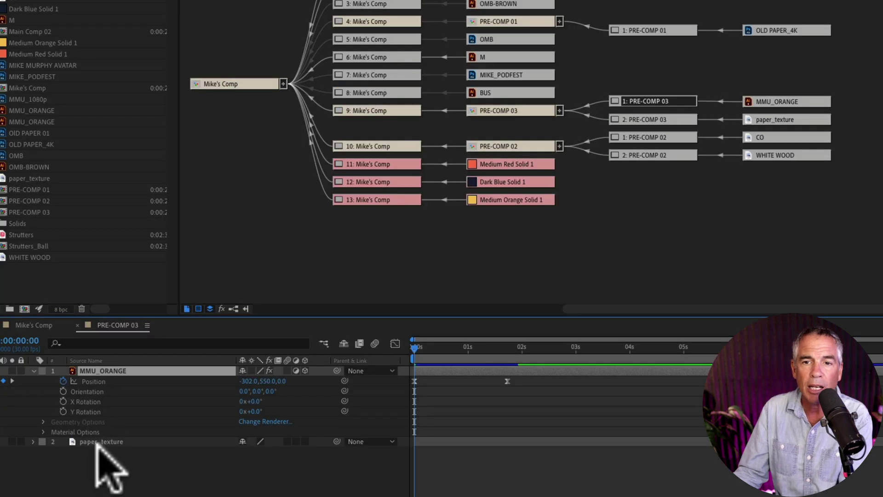
{"action": "left_click", "coordinate": [97, 442]}
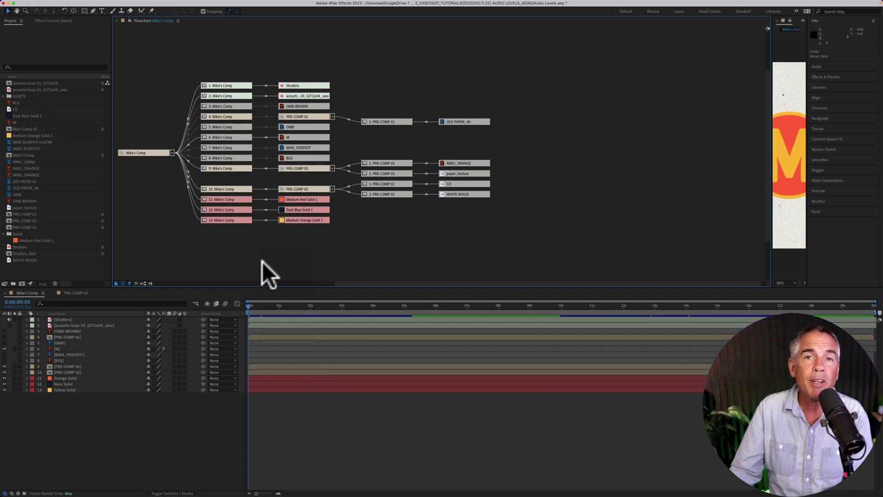
- Drag the PRE-COMP 01, 1: PRE-COMP 01 and PRE-COMP 03 nodes to new positions
{"action": "left_click_drag", "start_coordinate": [294, 115], "coordinate": [277, 42]}
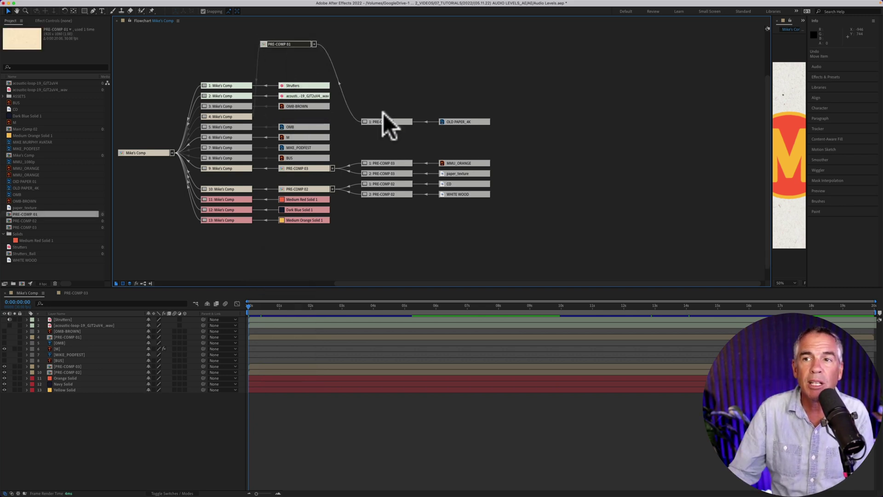
{"action": "left_click_drag", "start_coordinate": [380, 121], "coordinate": [284, 200]}
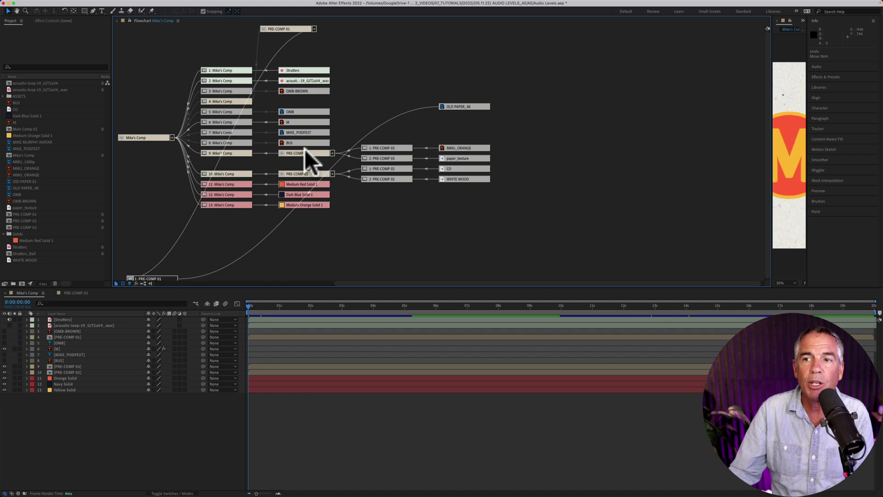
{"action": "left_click_drag", "start_coordinate": [304, 151], "coordinate": [625, 244]}
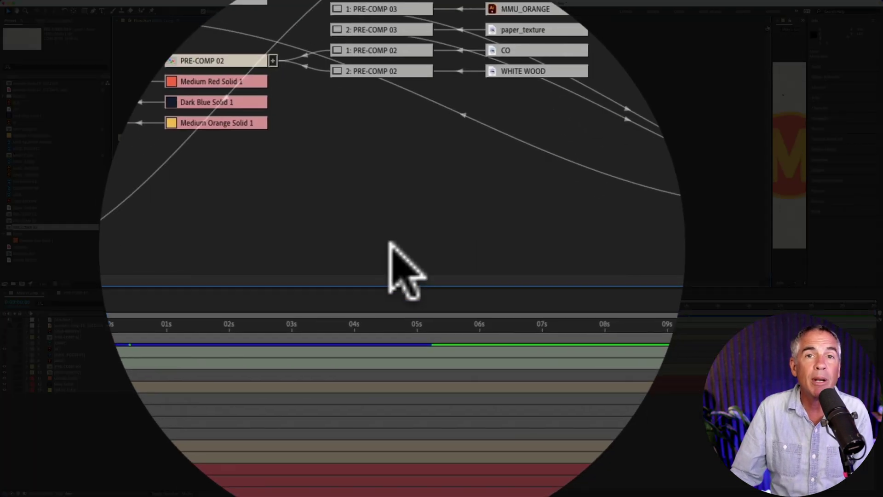
- Run Cleanup to re-tidy the node tree, then hide and re-show the layer nodes
{"action": "right_click", "coordinate": [392, 245]}
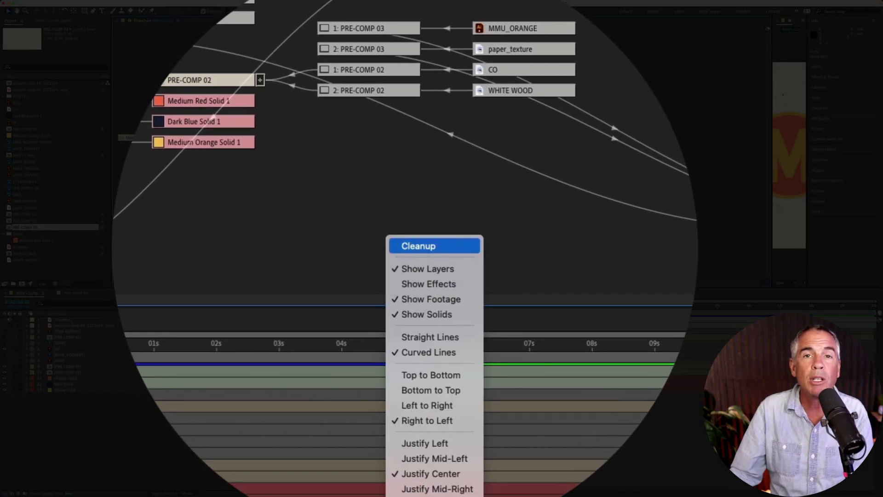
{"action": "left_click", "coordinate": [414, 246]}
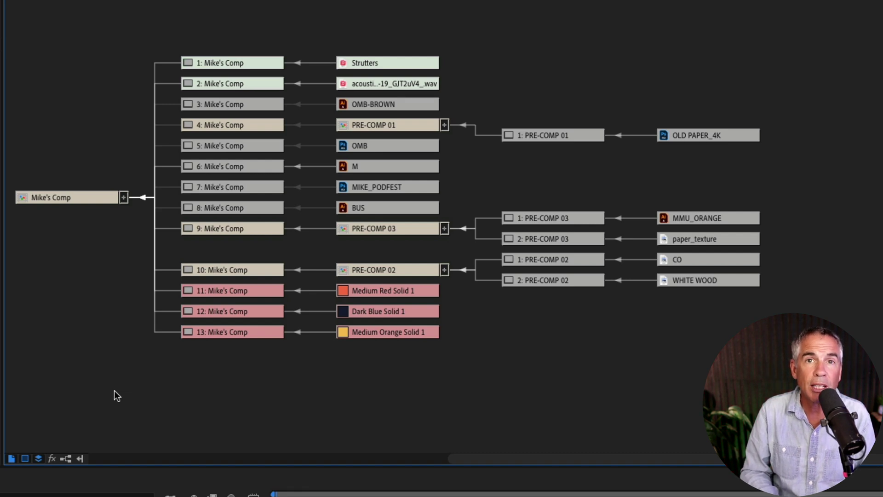
{"action": "left_click", "coordinate": [11, 458]}
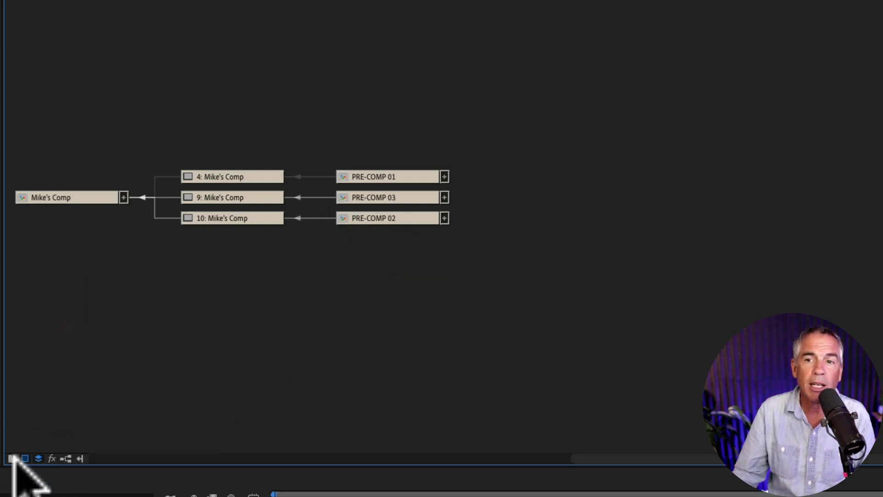
{"action": "left_click", "coordinate": [11, 458]}
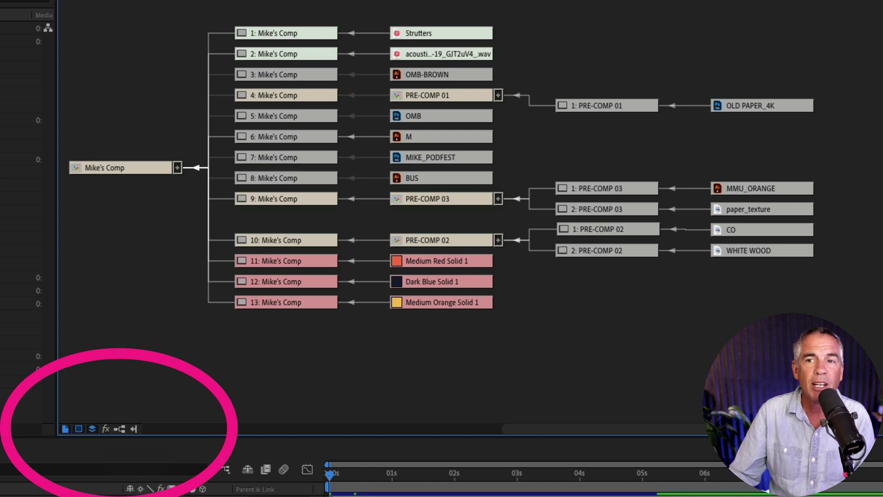
- Show effects under each layer node and open PRE-COMP 02 from the flowchart
{"action": "right_click", "coordinate": [150, 286]}
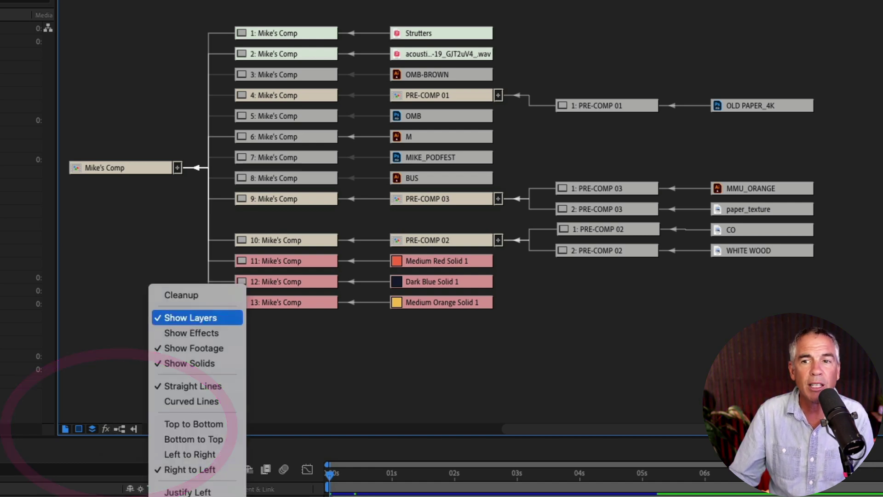
{"action": "left_click", "coordinate": [191, 333]}
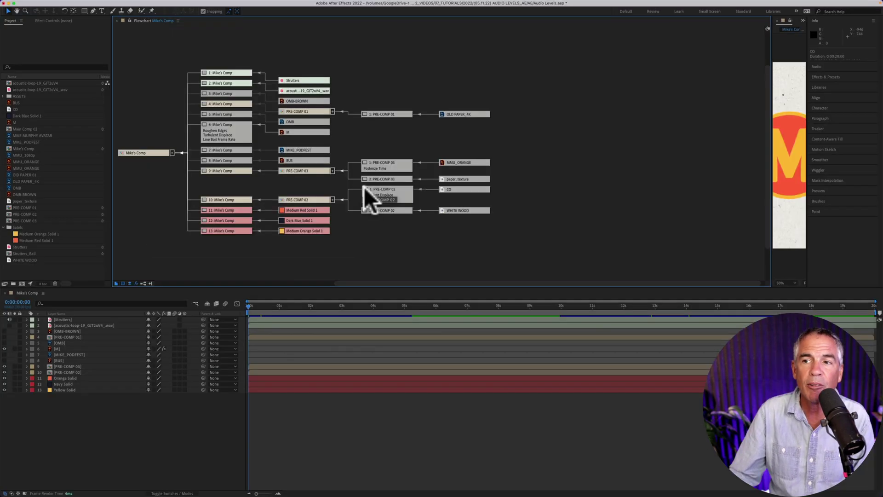
{"action": "double_click", "coordinate": [364, 188]}
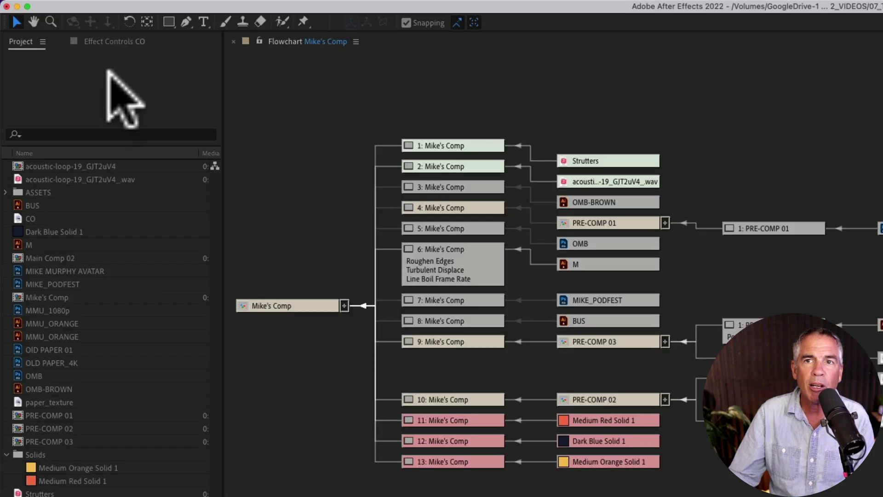
- View the CO layer's effect settings, then close the Flowchart panel
{"action": "left_click", "coordinate": [60, 21]}
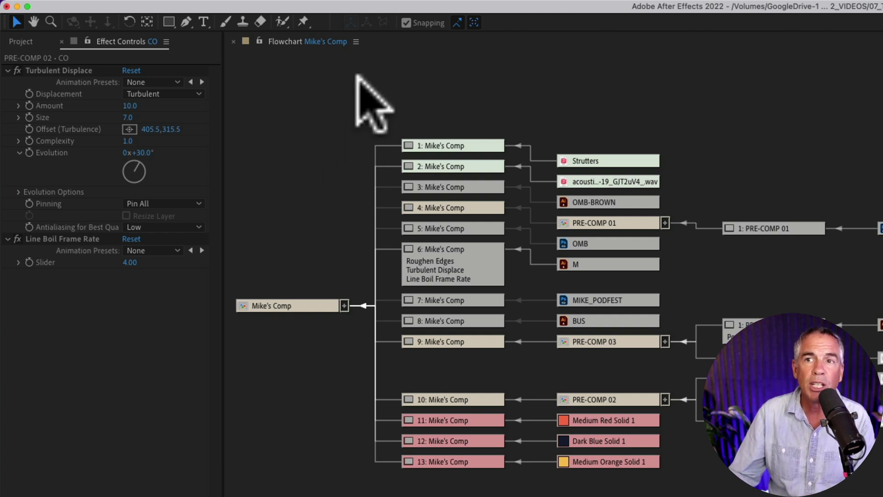
{"action": "right_click", "coordinate": [354, 37]}
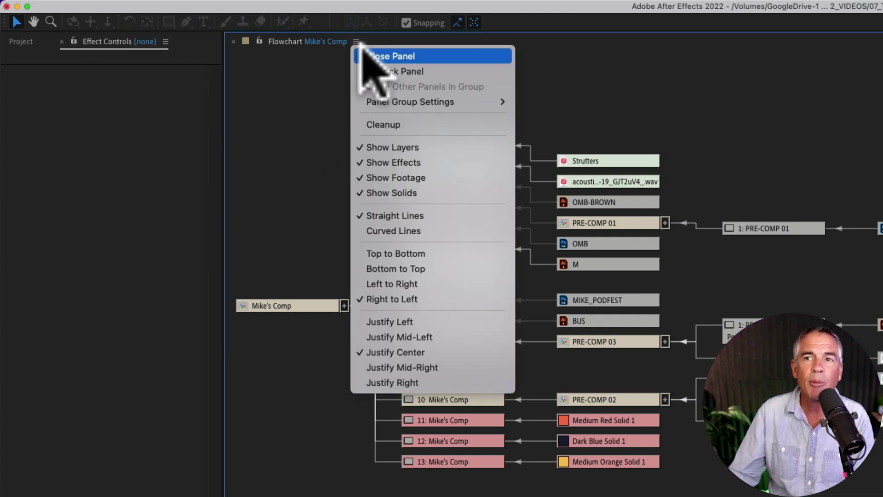
{"action": "left_click", "coordinate": [381, 54]}
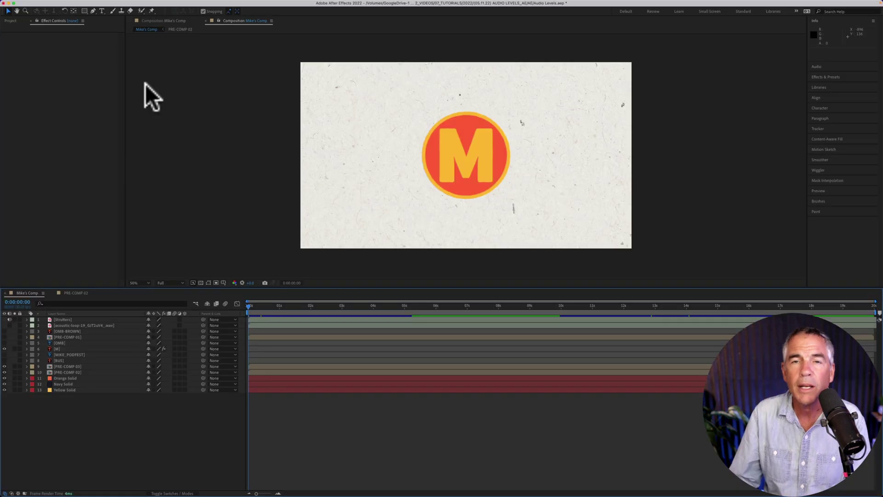